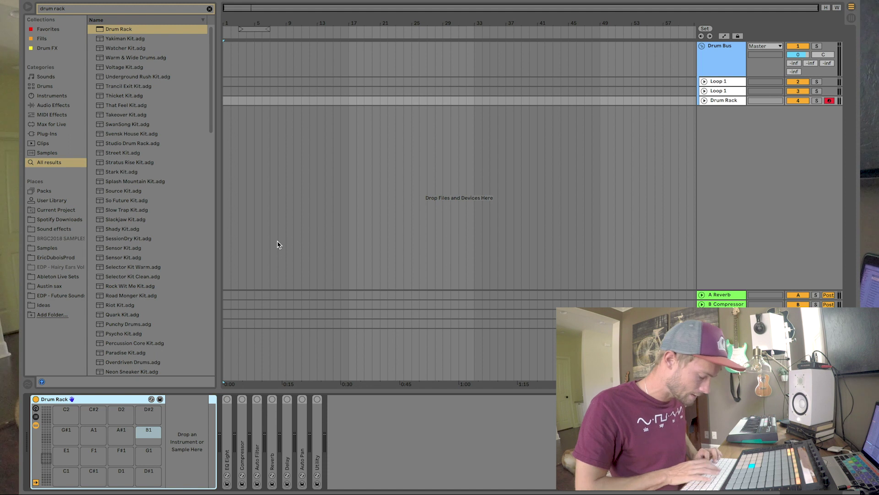
# - Search the browser for kick and load Vermona Kick 16.wav onto pad C1 of the Drum Rack
pyautogui.hotkey('ctrl', 'f')
pyautogui.write('kick')
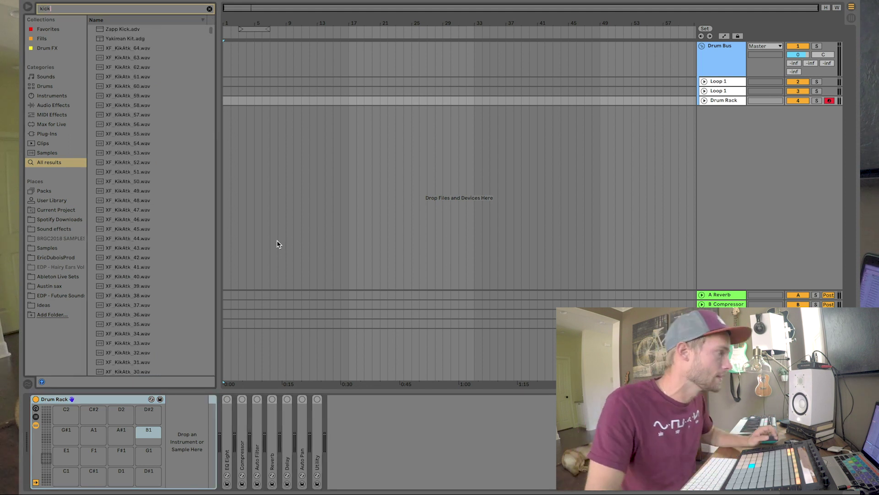
pyautogui.moveTo(136, 69); pyautogui.dragTo(59, 477)
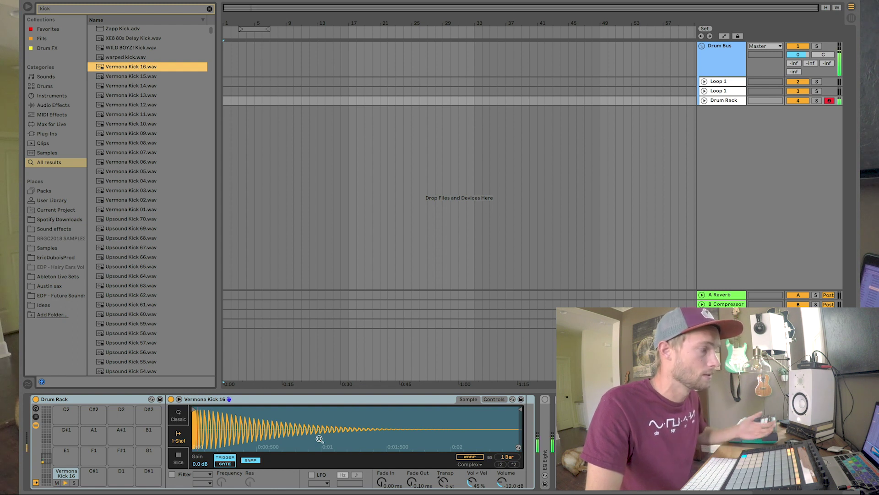
# - Move EQ Eight and Auto Filter into the Vermona Kick 16 pad's device chain, and select the empty D1 pad
pyautogui.moveTo(525, 445)
pyautogui.mouseDown()
pyautogui.moveTo(548, 445)
pyautogui.moveTo(525, 445)
pyautogui.mouseUp()
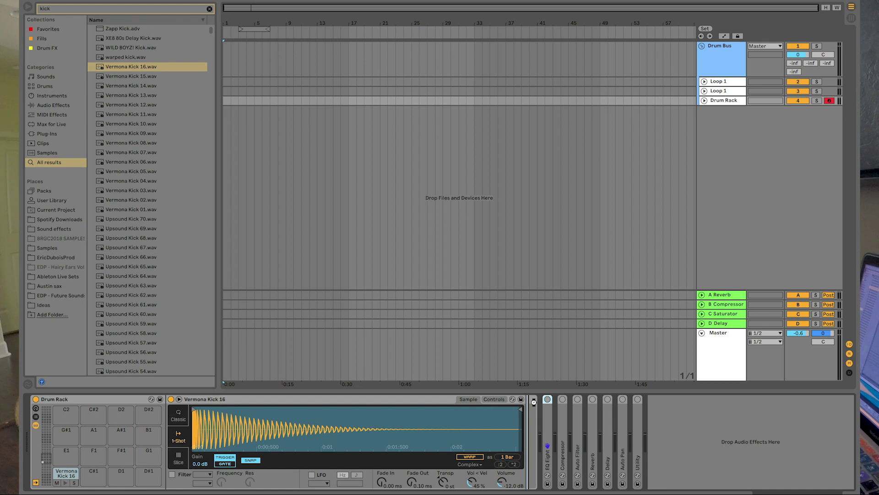
pyautogui.doubleClick(548, 454)
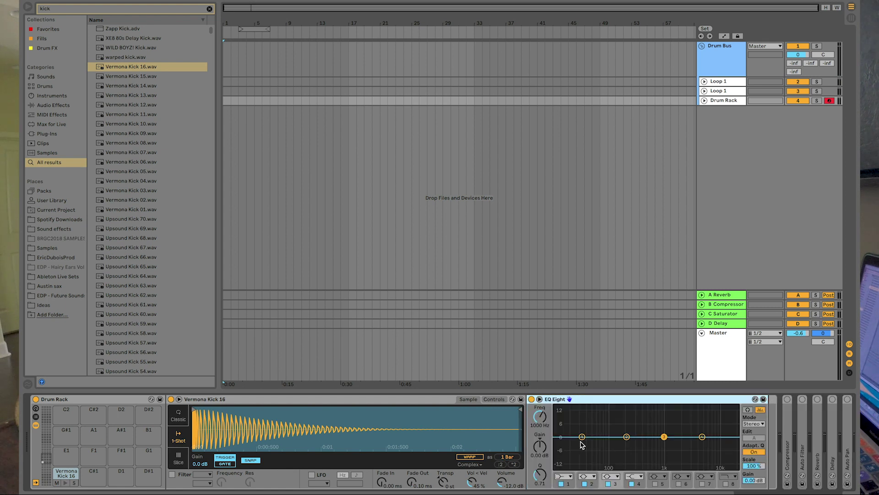
pyautogui.moveTo(807, 451); pyautogui.dragTo(767, 448)
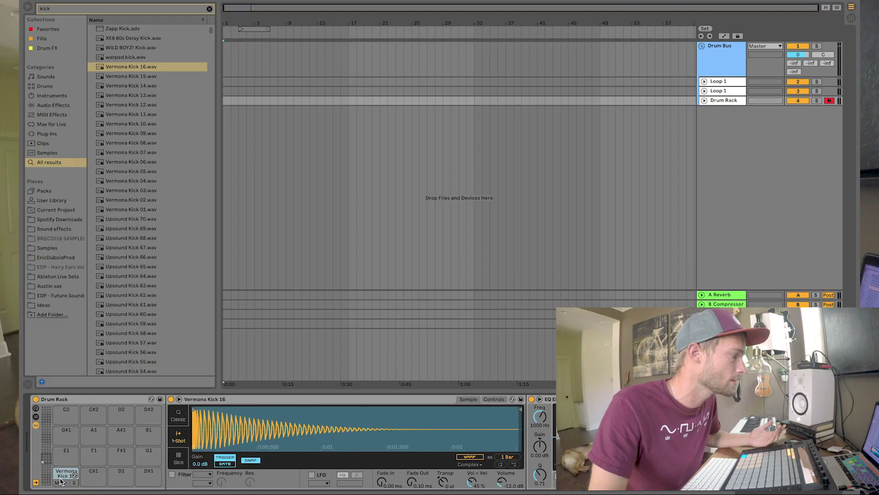
pyautogui.click(128, 478)
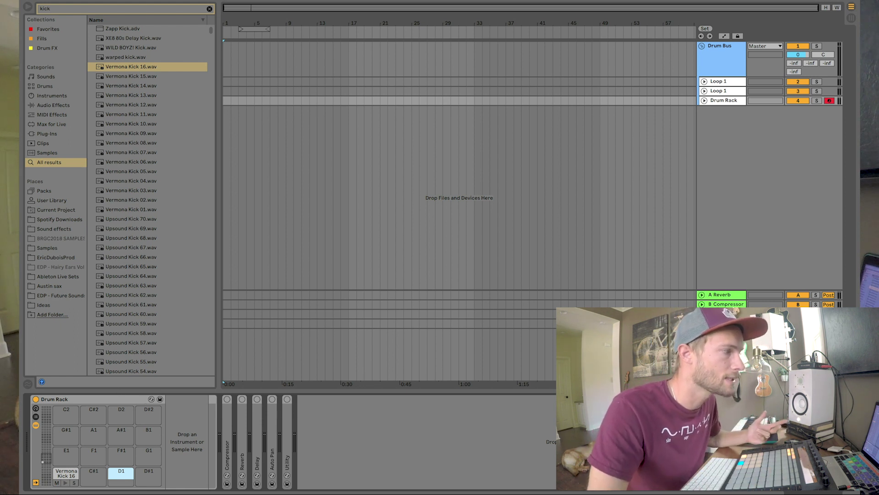
# - Insert a new audio track below the Drum Rack track and unfold it
pyautogui.rightClick(737, 173)
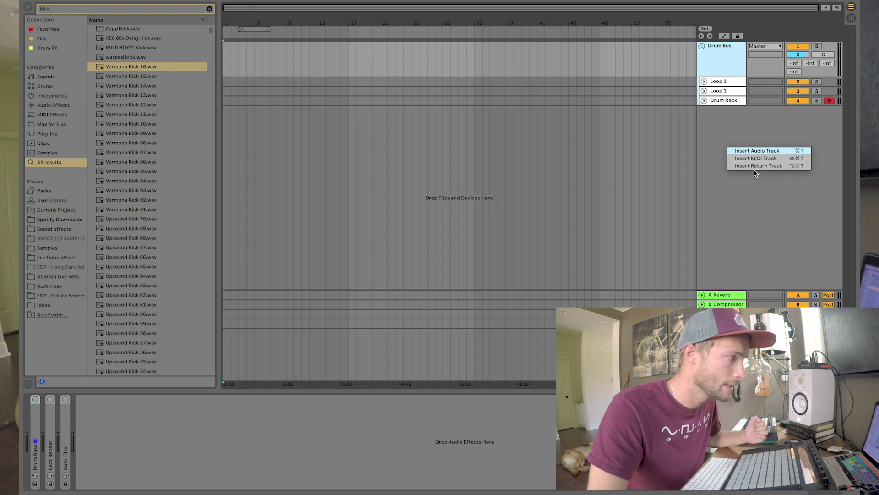
pyautogui.click(757, 151)
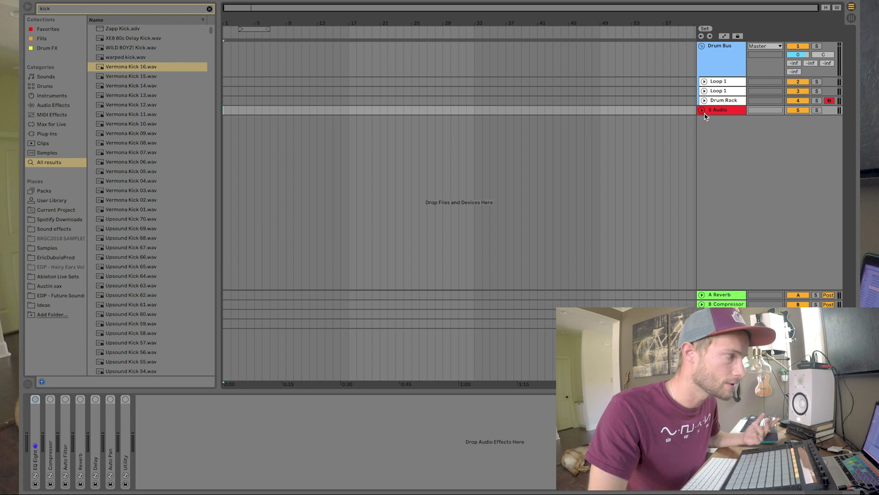
pyautogui.click(702, 112)
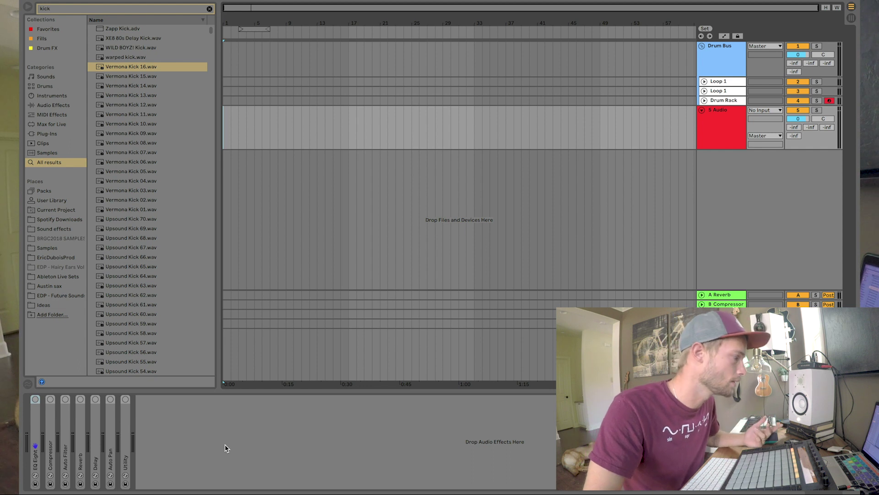
# - Enable the Compressor's sidechain on the new audio track with Drum Rack as the source, and open the source's signal choices
pyautogui.doubleClick(50, 435)
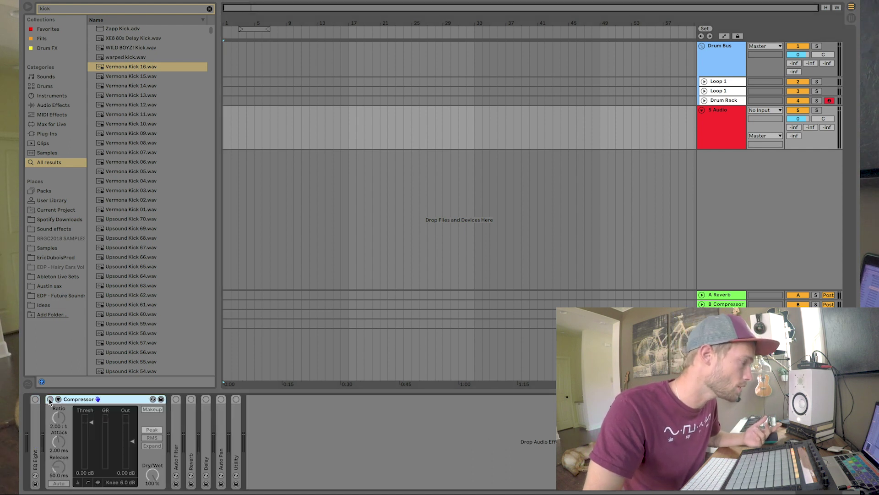
pyautogui.click(58, 399)
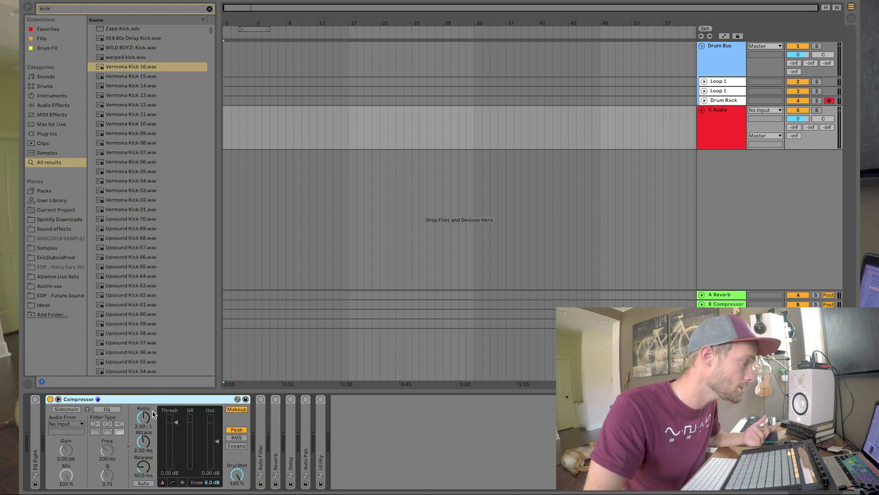
pyautogui.click(67, 409)
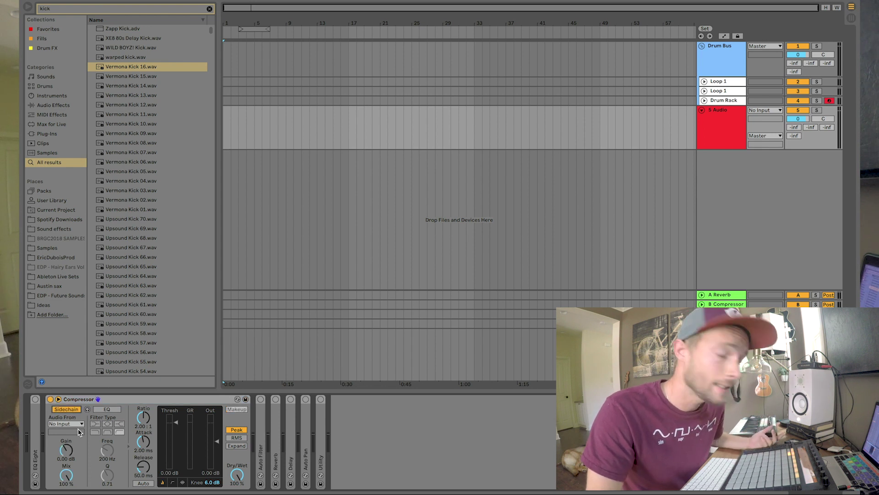
pyautogui.click(79, 425)
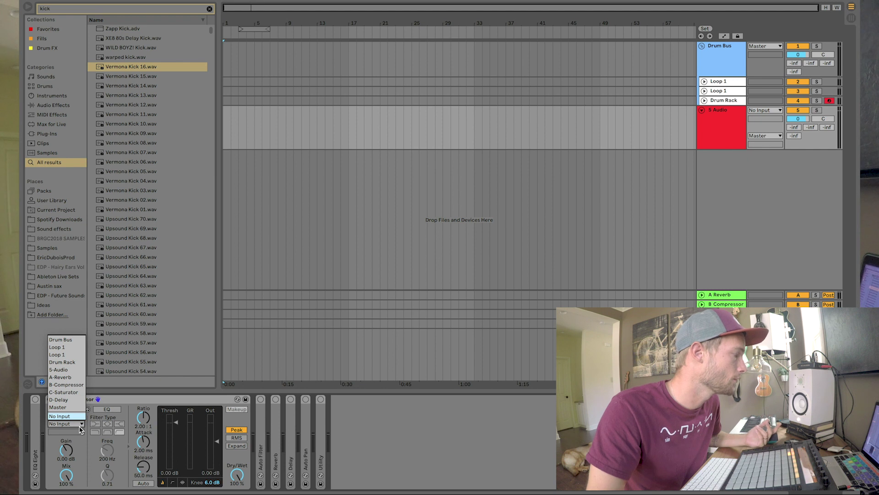
pyautogui.click(76, 363)
pyautogui.click(79, 433)
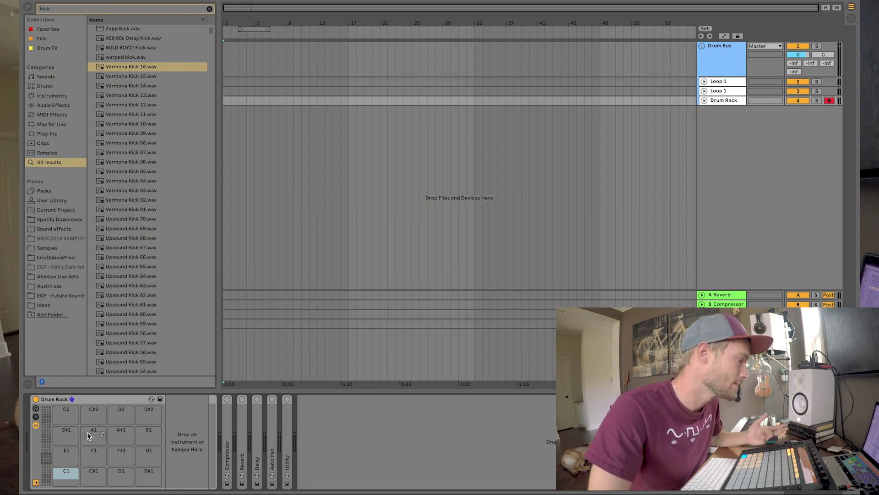
# - Show the Drum Rack's chain list and return chains, and create a return chain
pyautogui.click(37, 418)
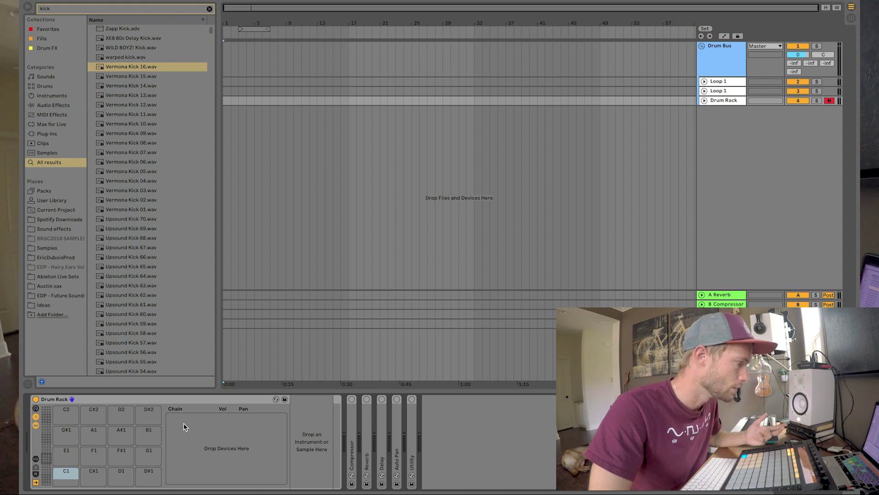
pyautogui.click(36, 475)
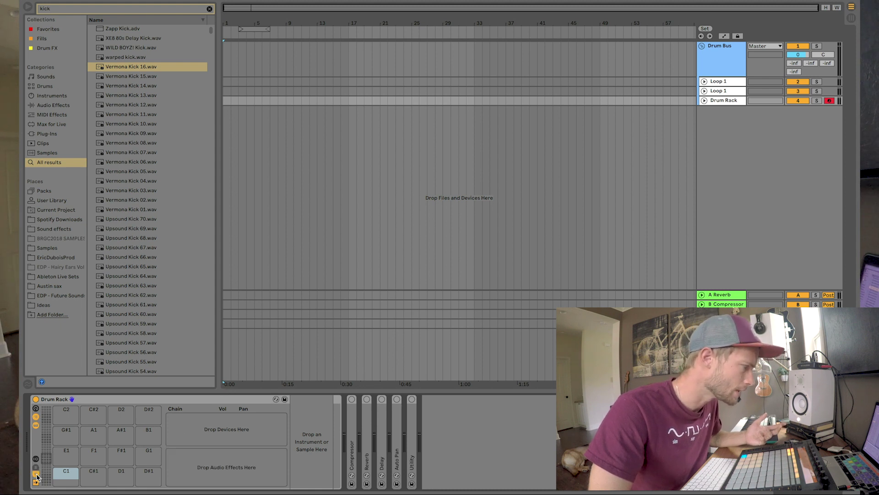
pyautogui.rightClick(200, 467)
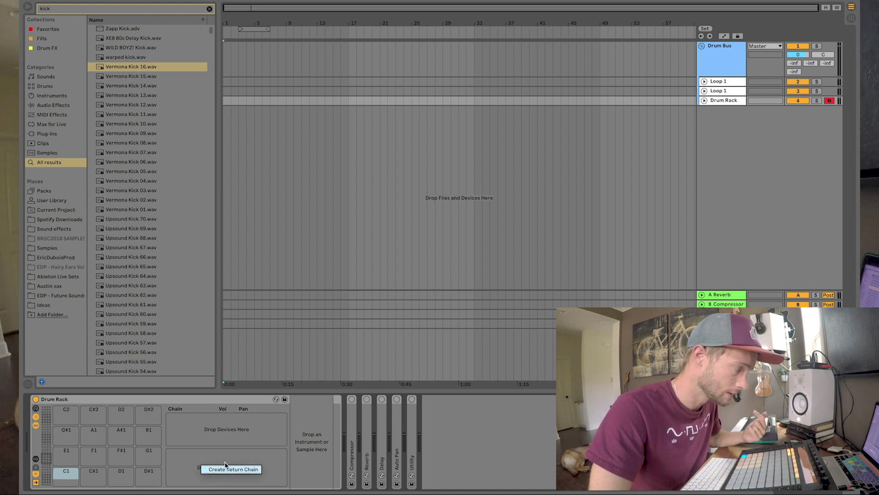
pyautogui.click(234, 468)
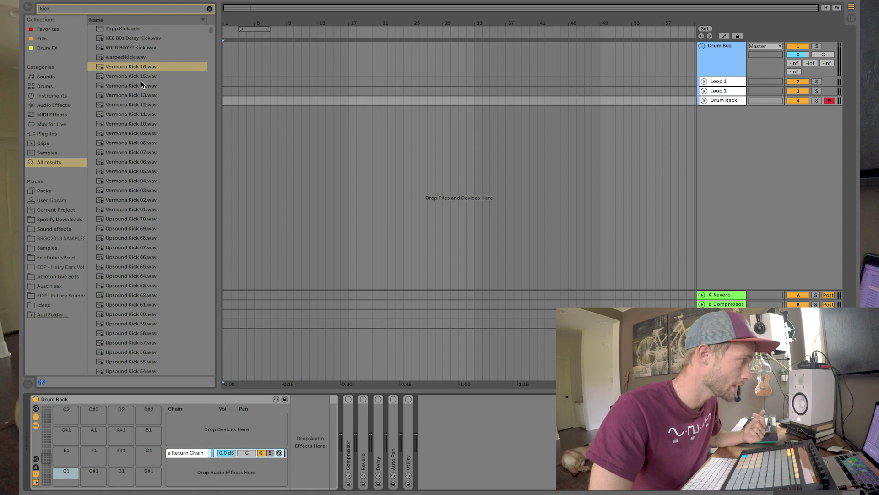
# - Load Vermona Kick 14.wav onto pad C1 and show the rack's send controls
pyautogui.click(139, 86)
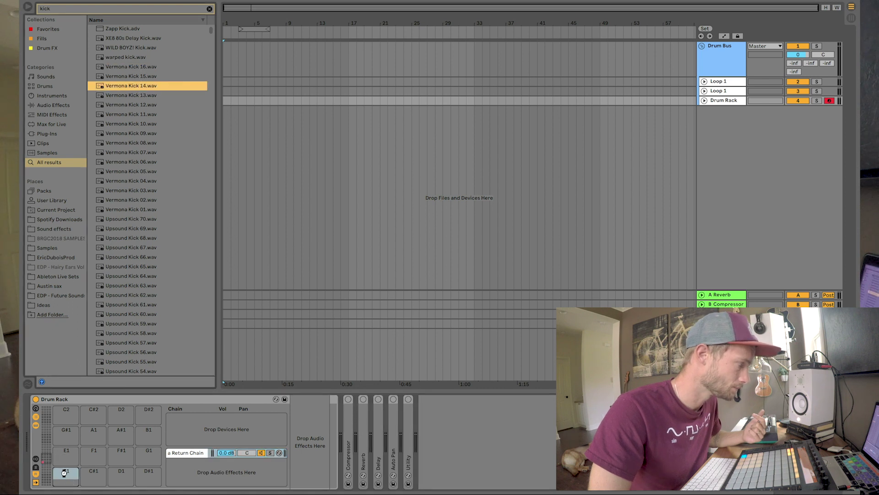
pyautogui.press('Return')
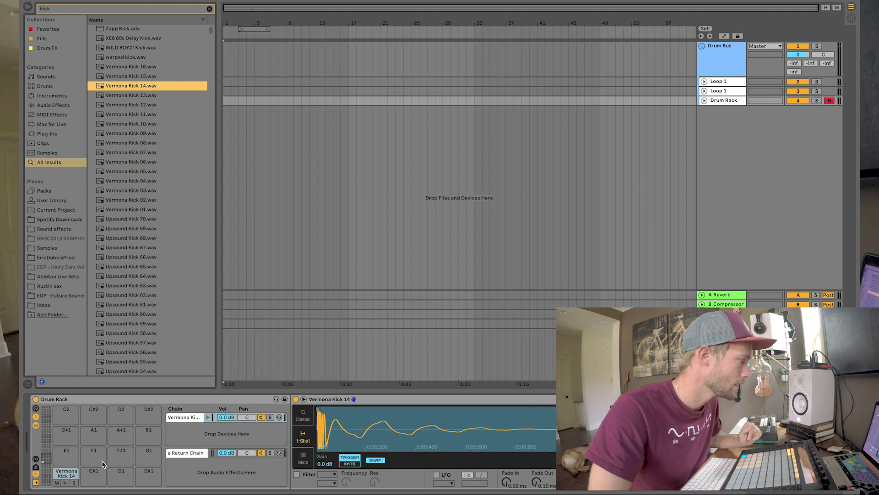
pyautogui.click(36, 466)
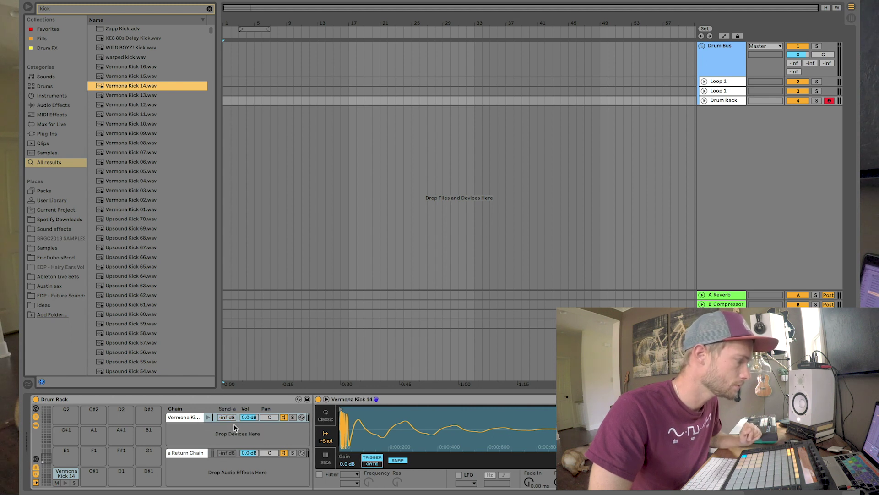
# - Rename the Drum Rack's return chain to sidechaine
pyautogui.click(198, 453)
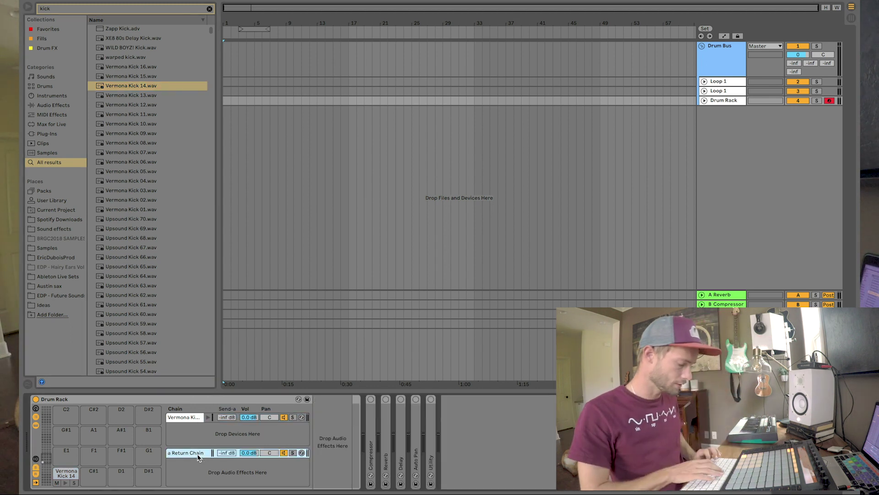
pyautogui.press('super+r')
pyautogui.write('side')
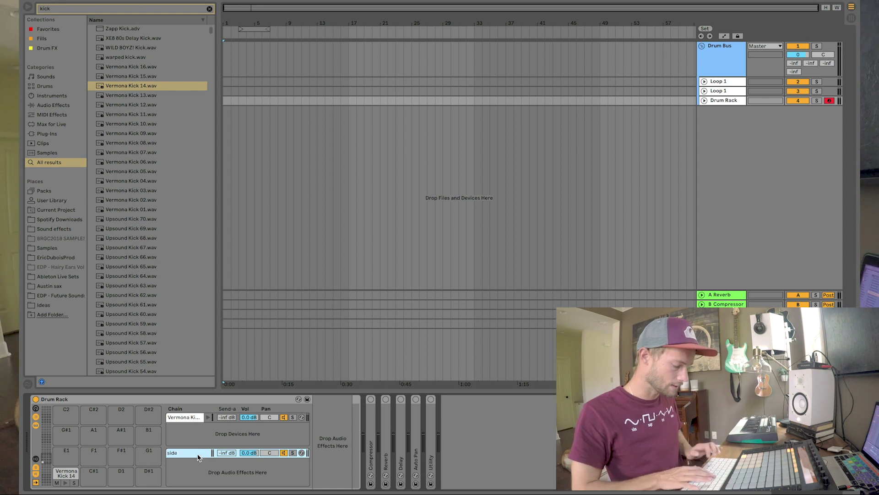
pyautogui.write('chaine')
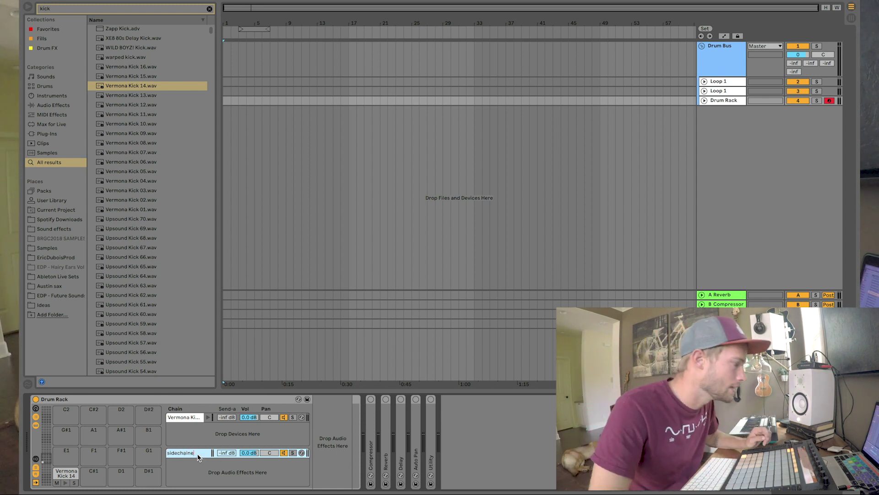
# - Deactivate the sidechaine return chain and set the Vermona Kick 14 chain's Send-a to 0.0 dB
pyautogui.click(282, 454)
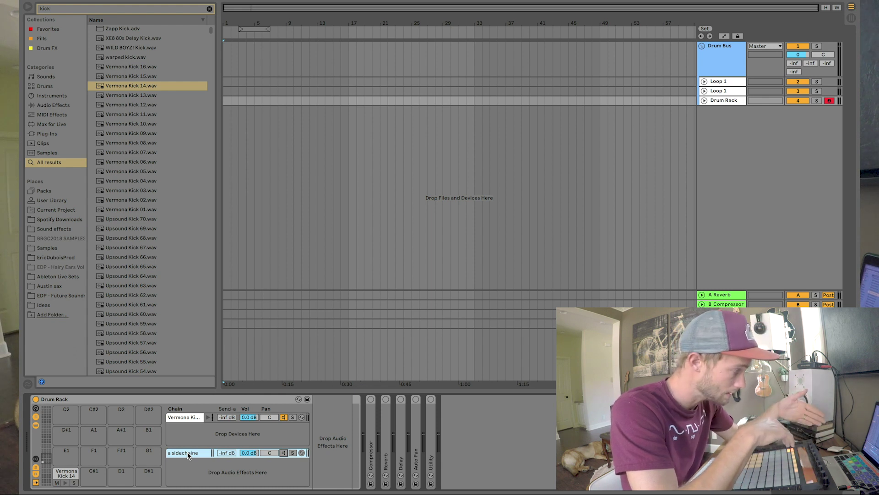
pyautogui.press('BackSpace')
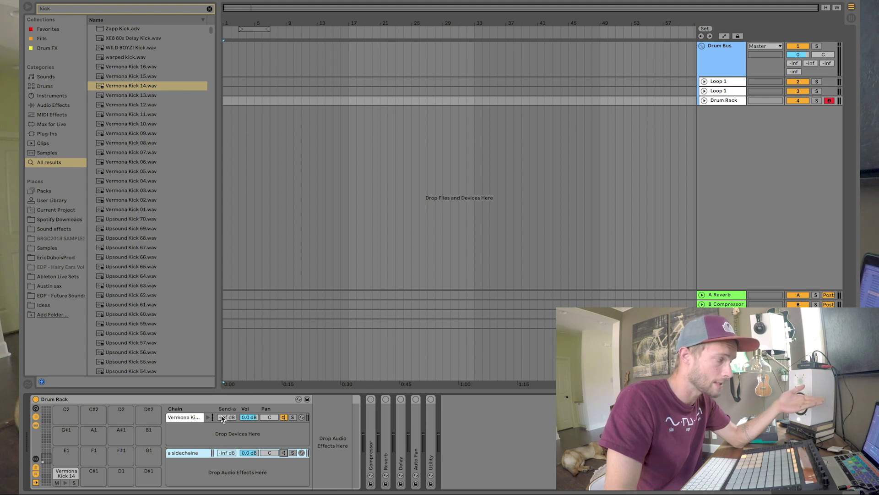
pyautogui.moveTo(226, 417); pyautogui.dragTo(226, 394)
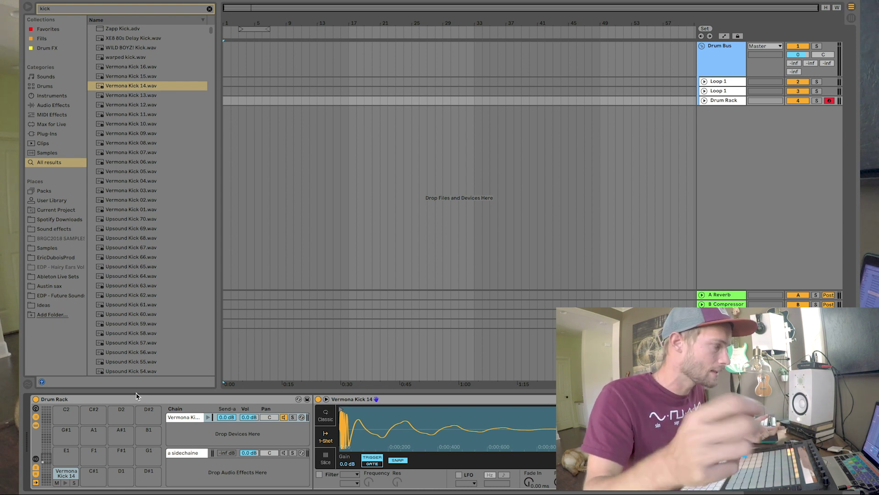
# - Open the producer's own folder in the browser without the kick search filter, and expand its drum racks folder
pyautogui.click(62, 257)
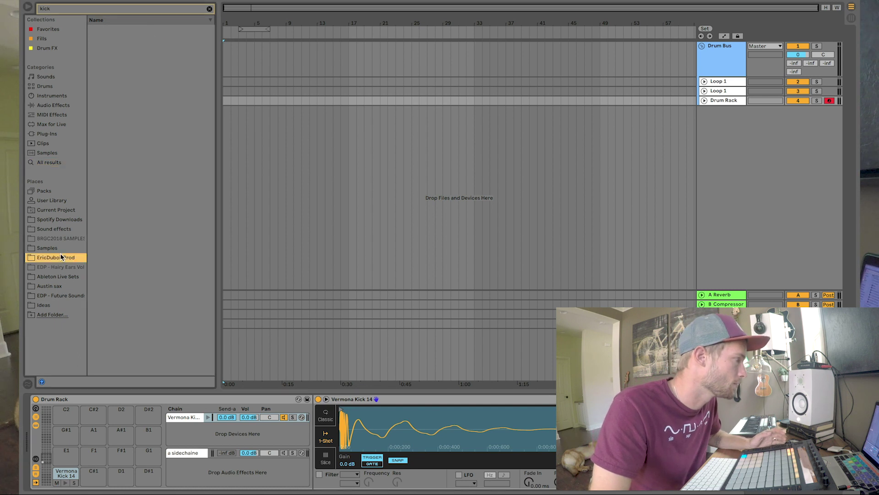
pyautogui.click(209, 10)
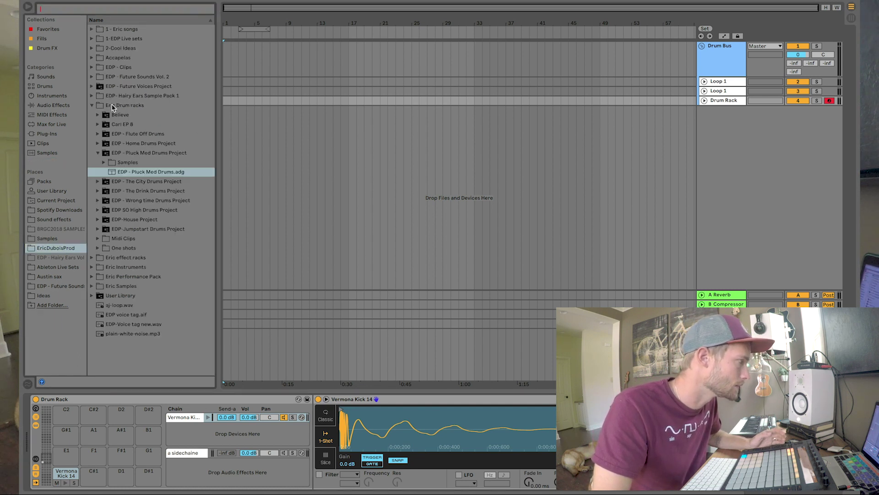
pyautogui.click(98, 156)
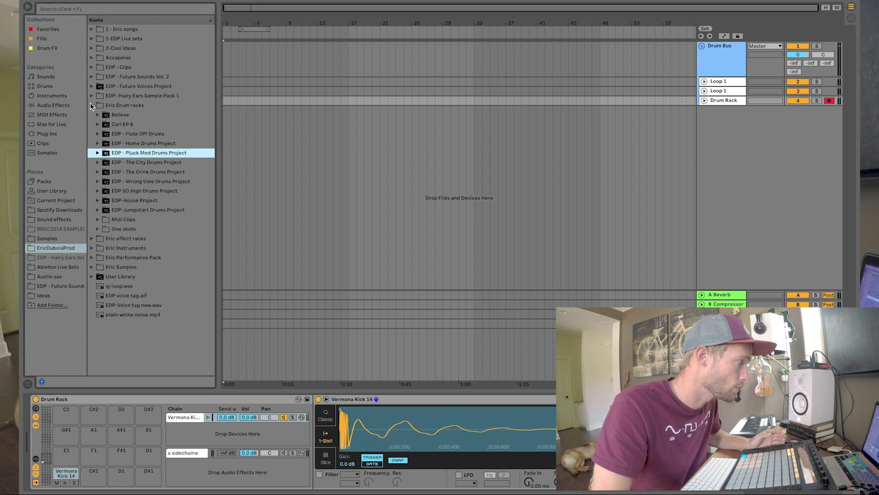
pyautogui.click(92, 105)
pyautogui.click(92, 106)
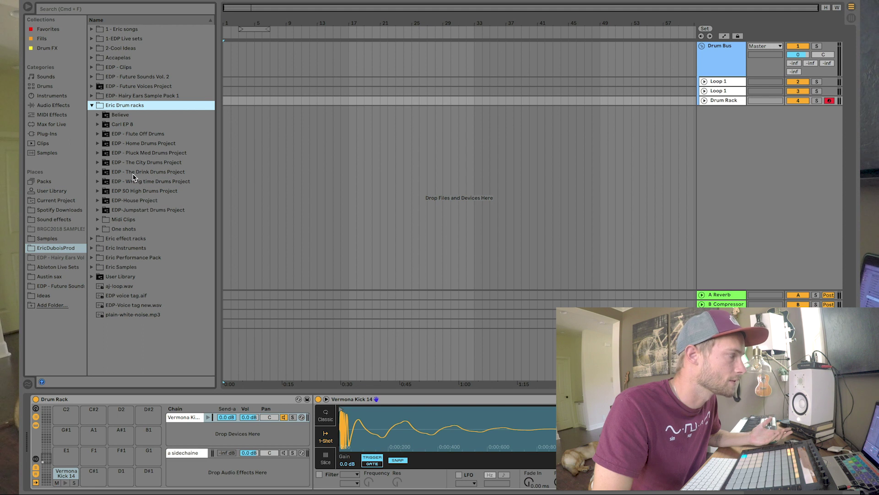
# - Load EDP_SO High Drums.adg from the EDP SO High Drums Project in place of the current rack, and hide its macro controls
pyautogui.click(97, 192)
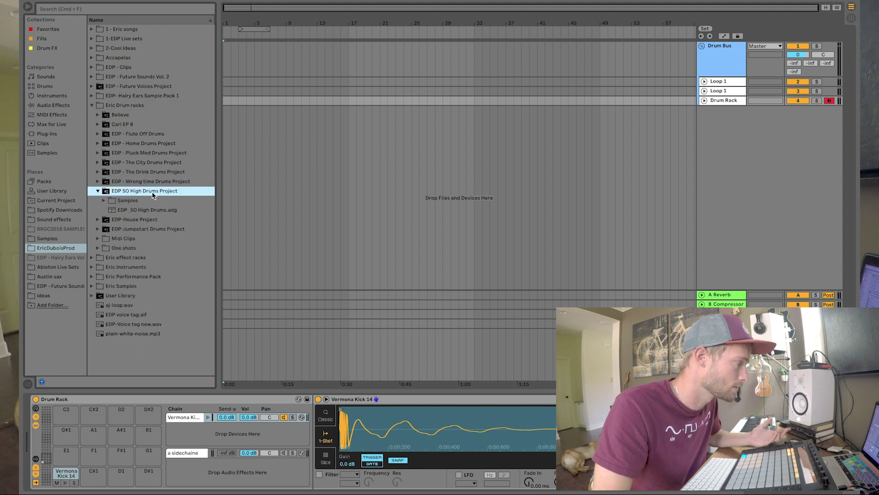
pyautogui.click(136, 211)
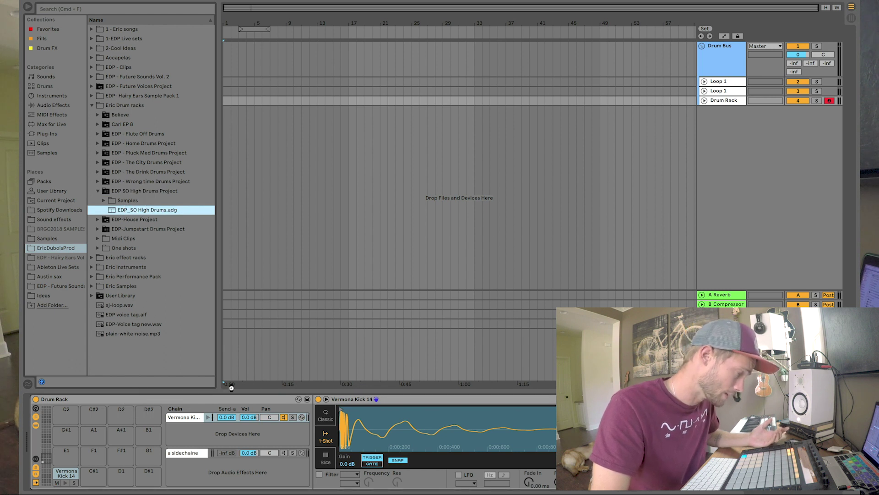
pyautogui.press('Return')
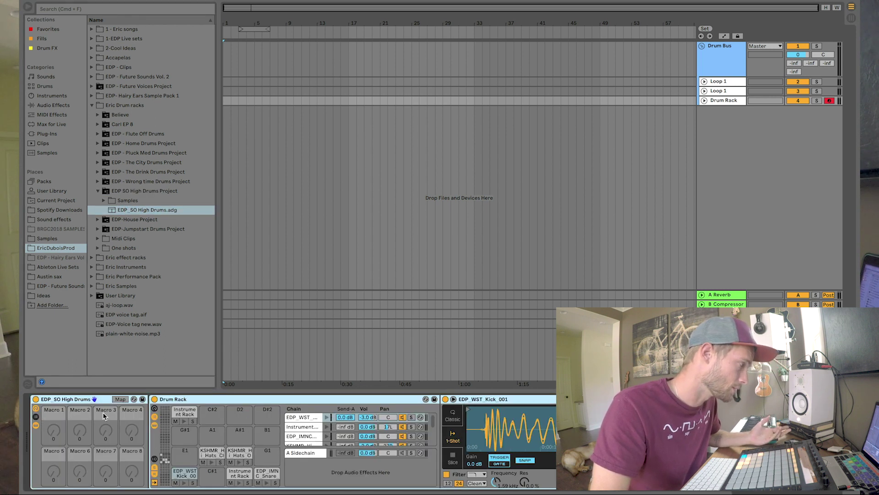
pyautogui.click(36, 414)
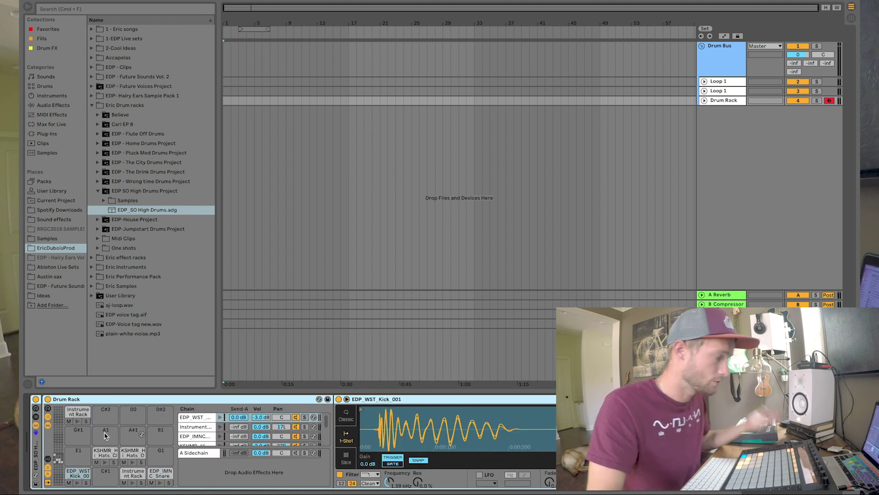
# - Play the loaded rack's pads to audition its drum sounds and check their chains
pyautogui.press('s')
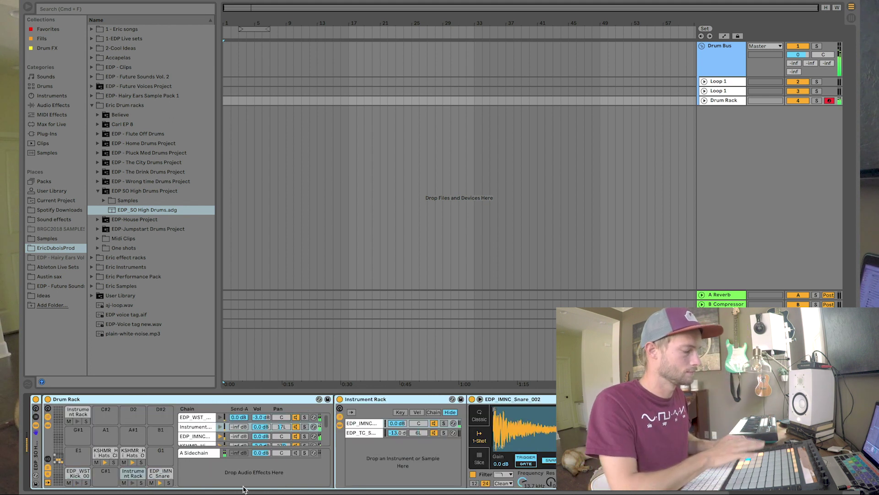
pyautogui.press('t')
pyautogui.press('s')
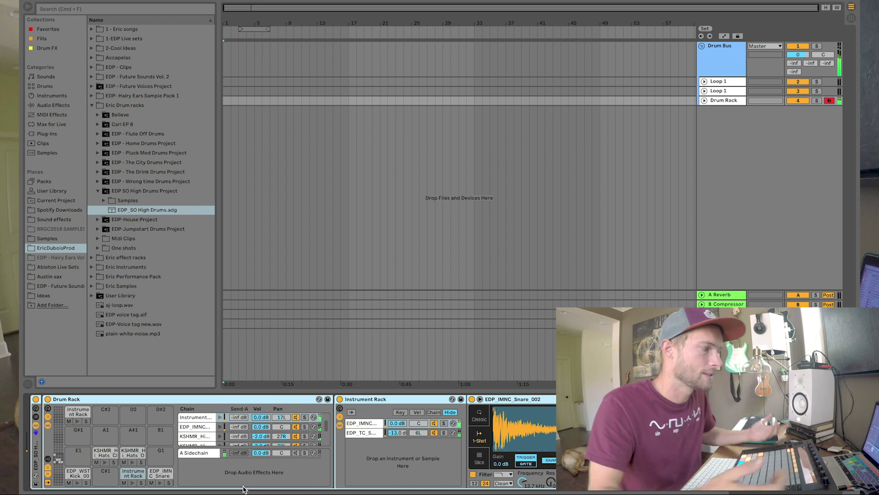